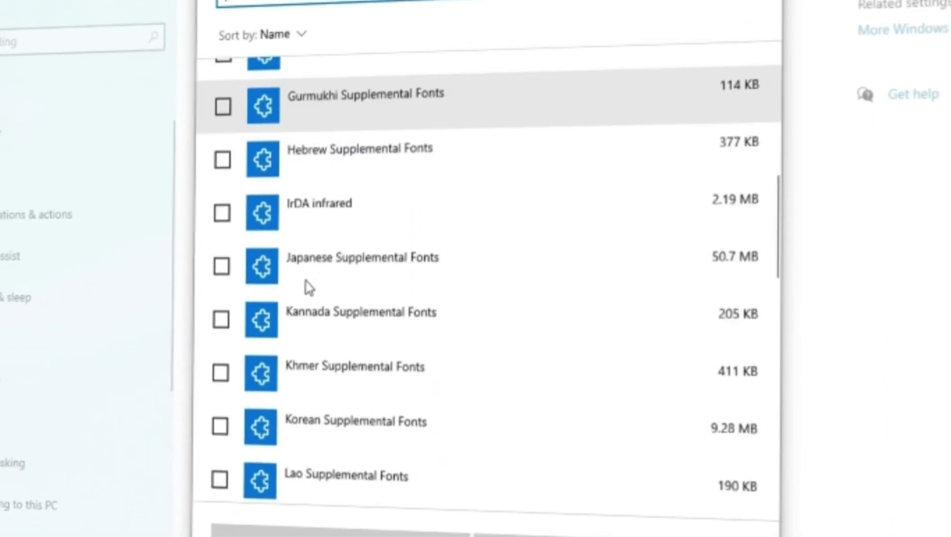
pyautogui.scroll(-6, 308, 288)
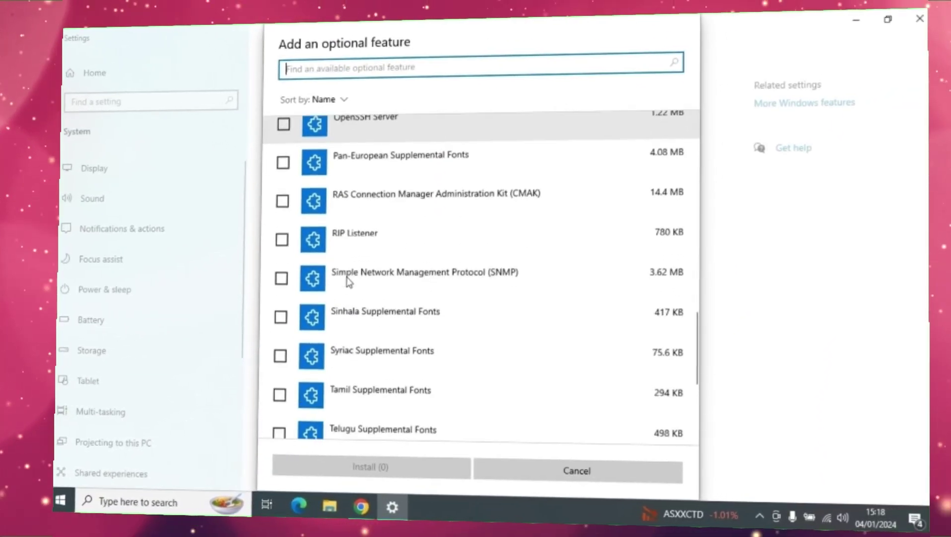
pyautogui.scroll(-5, 348, 283)
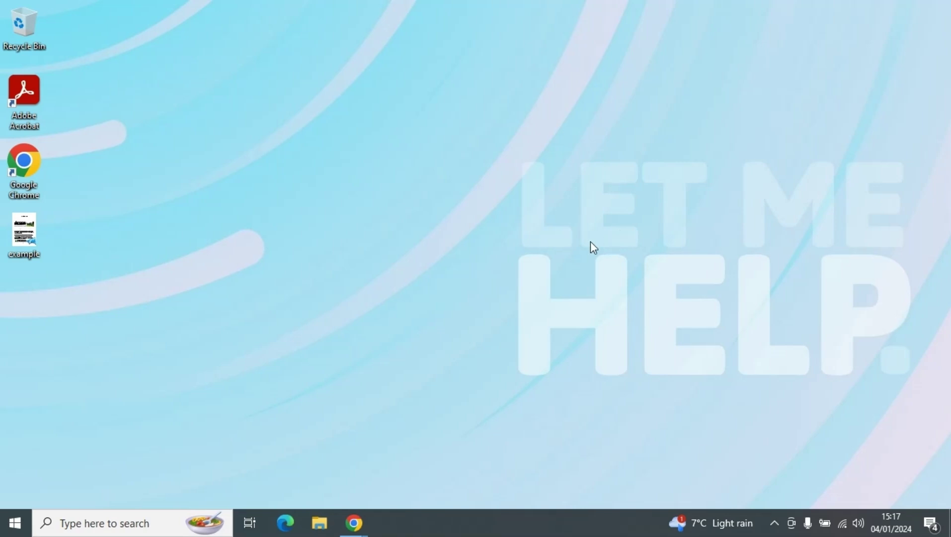
# - Search Windows for "manage optional", open the Manage optional features settings and review the installed features
pyautogui.click(73, 519)
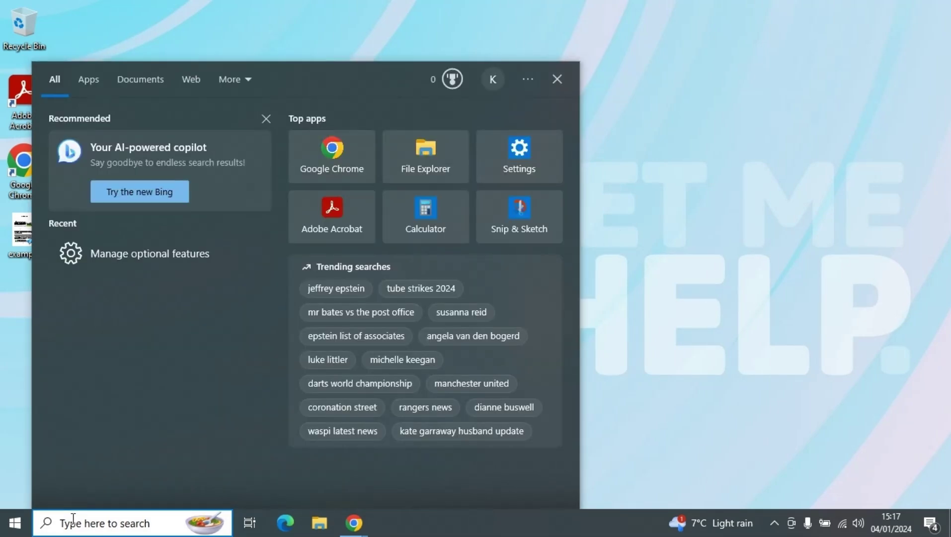
pyautogui.write('manage o')
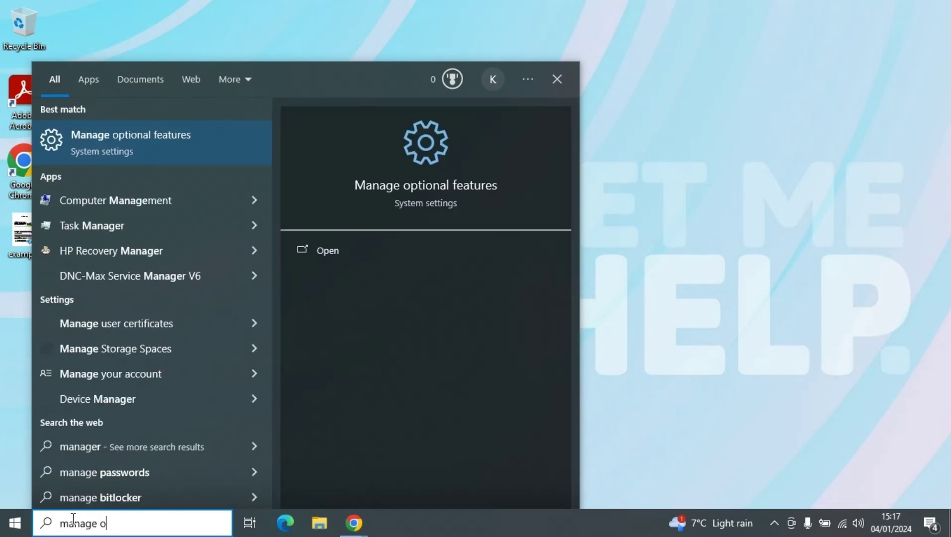
pyautogui.write('ptio')
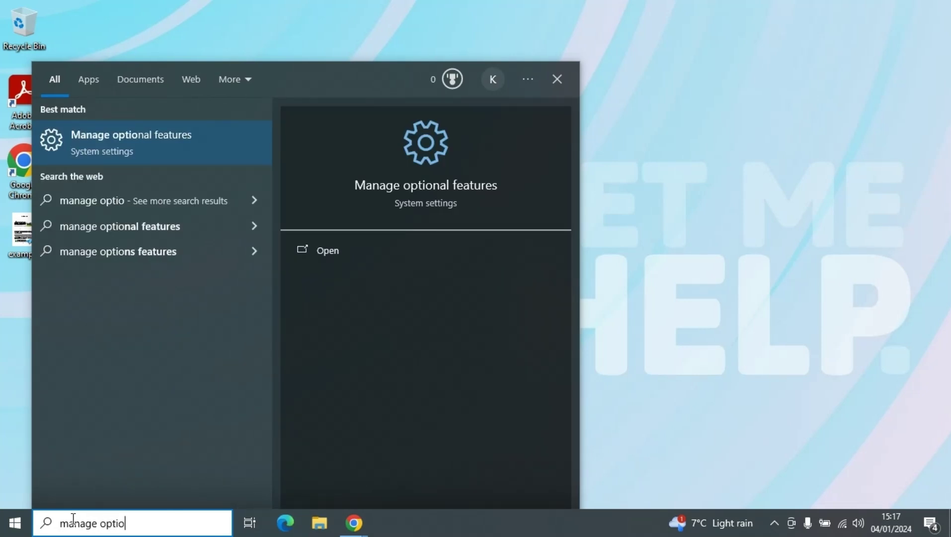
pyautogui.write('nal')
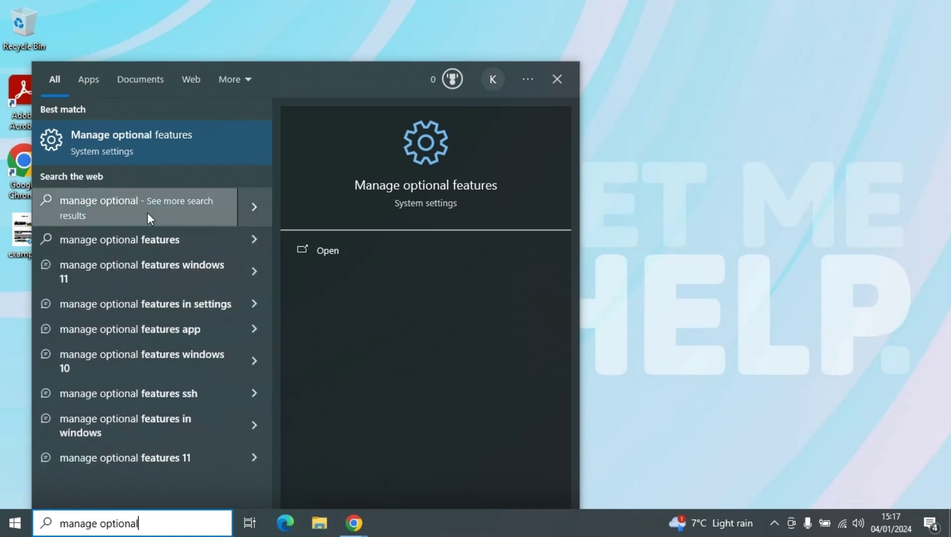
pyautogui.click(157, 155)
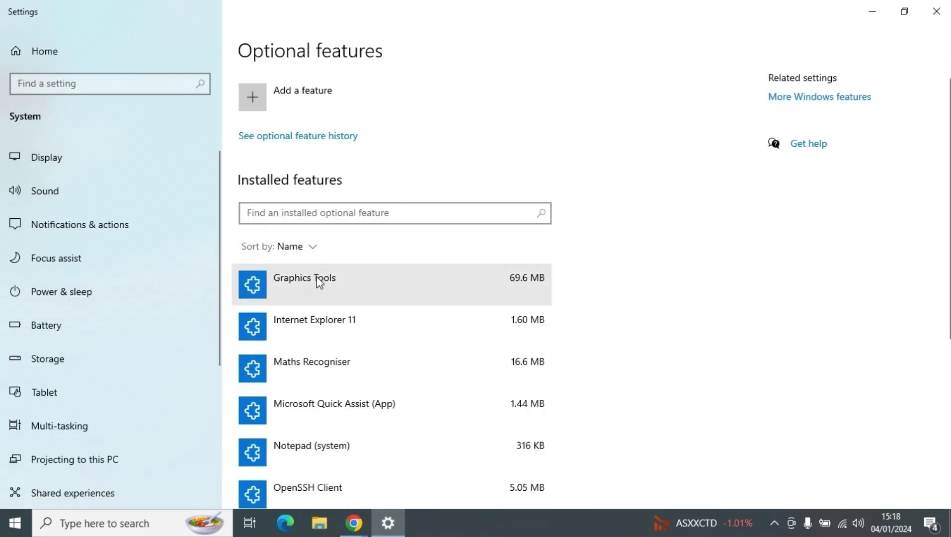
pyautogui.scroll(-6, 362, 312)
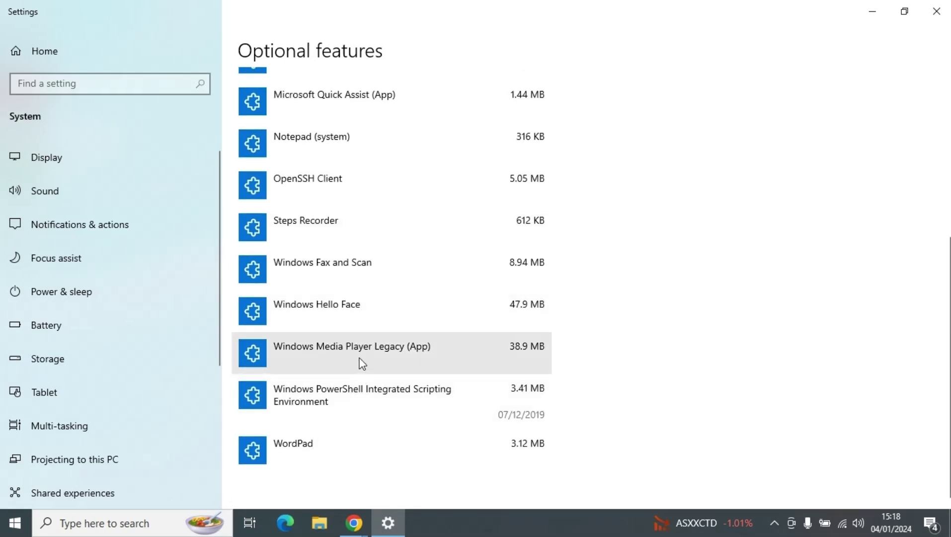
pyautogui.scroll(6, 362, 364)
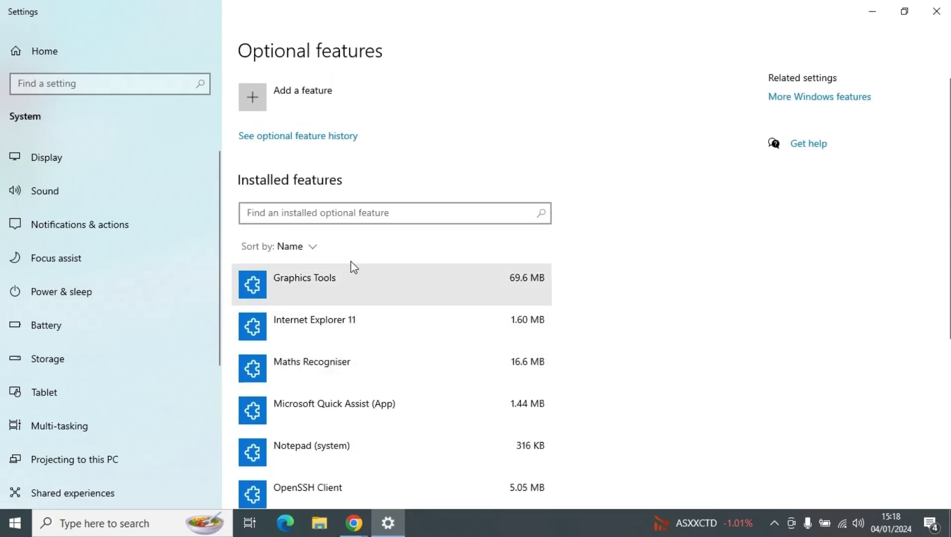
# - Add the XPS Viewer optional feature from the list of available features and install it
pyautogui.click(256, 110)
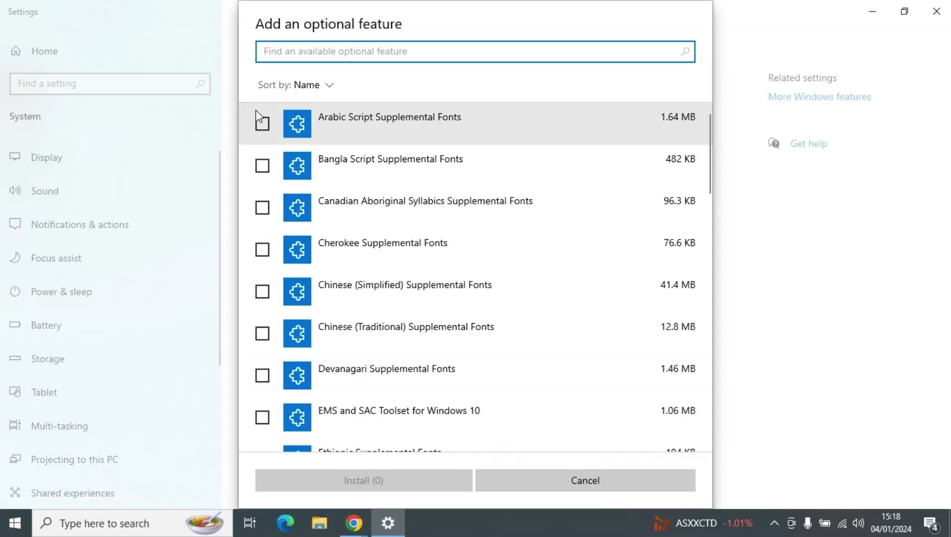
pyautogui.scroll(-5, 340, 268)
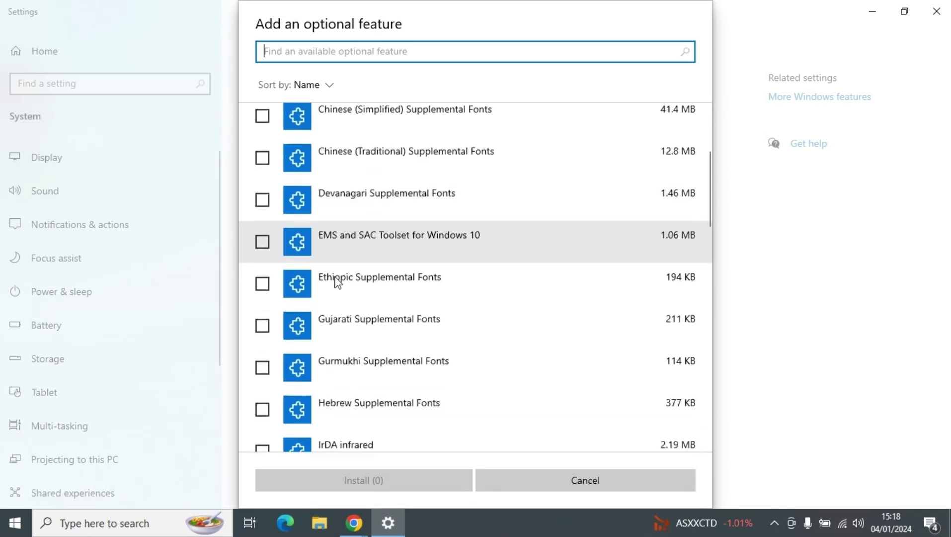
pyautogui.scroll(-10, 338, 281)
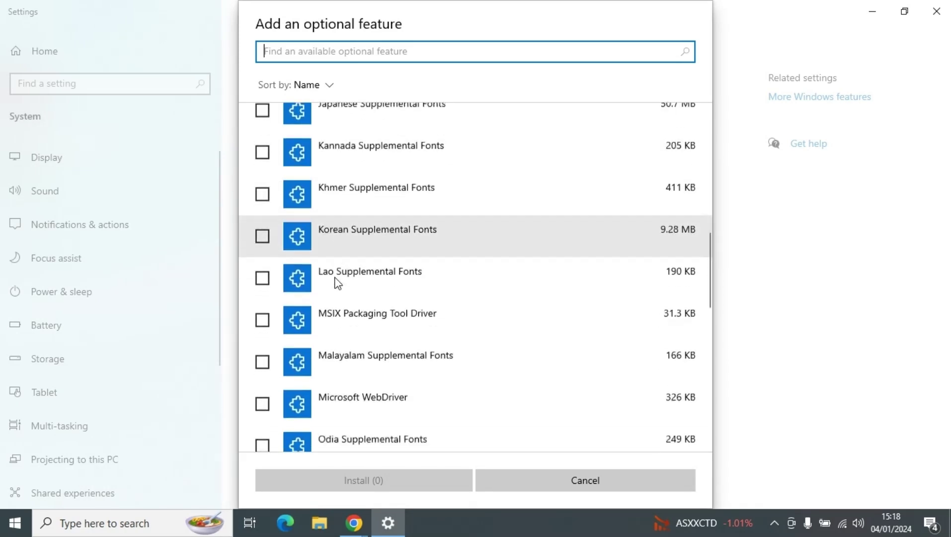
pyautogui.scroll(-8, 338, 281)
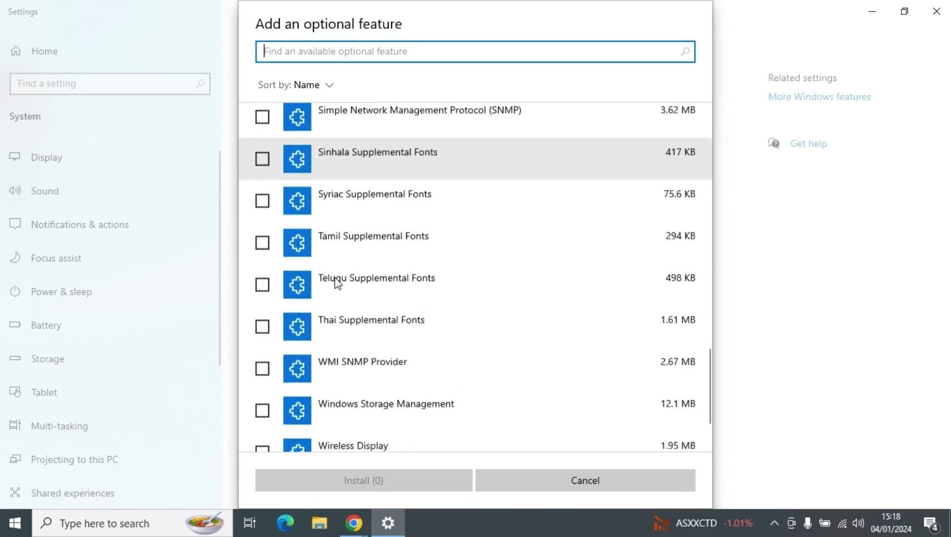
pyautogui.click(262, 420)
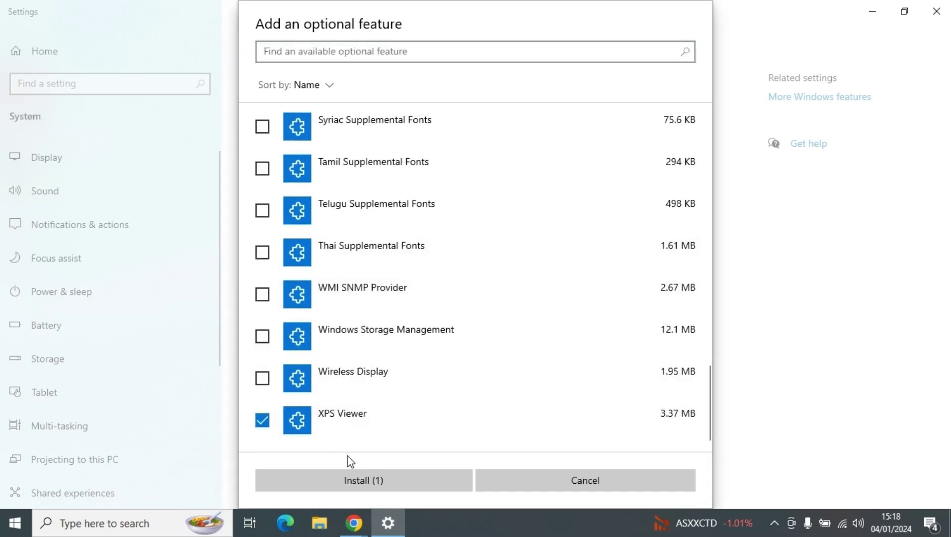
pyautogui.click(351, 483)
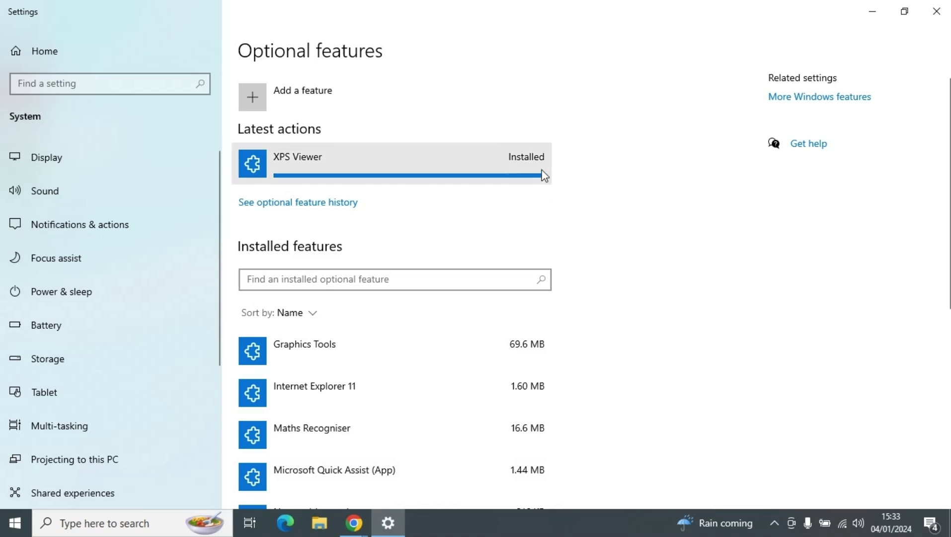
# - Check the installed features list for XPS Viewer, and close Settings
pyautogui.scroll(-3, 486, 338)
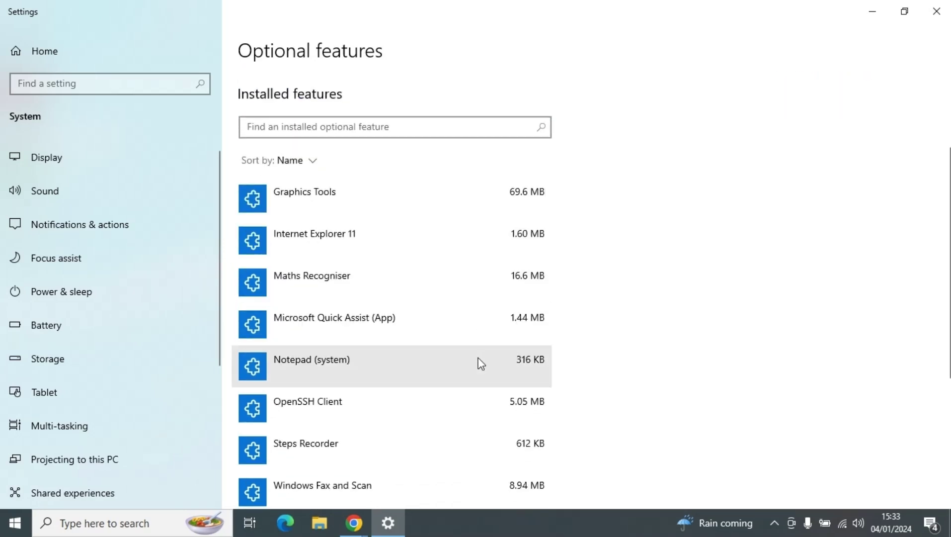
pyautogui.scroll(-5, 480, 362)
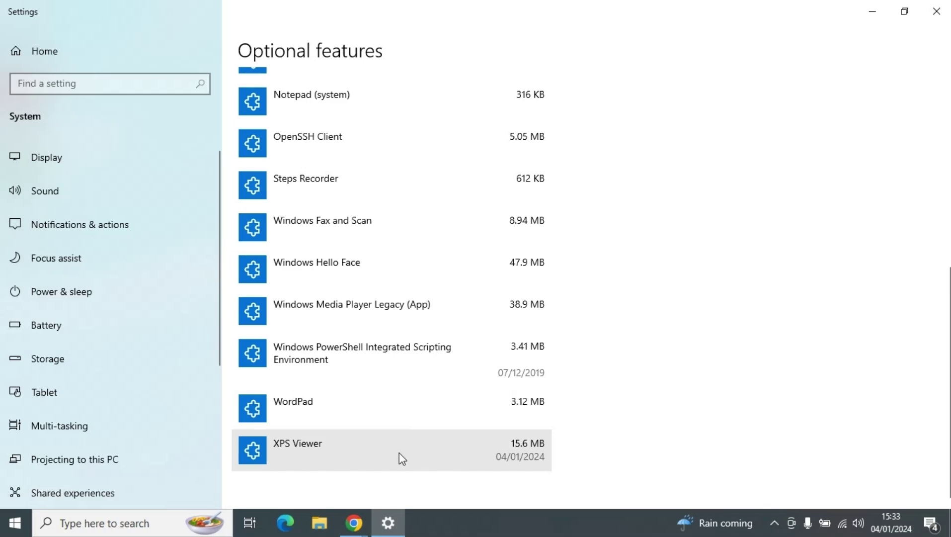
pyautogui.scroll(8, 631, 357)
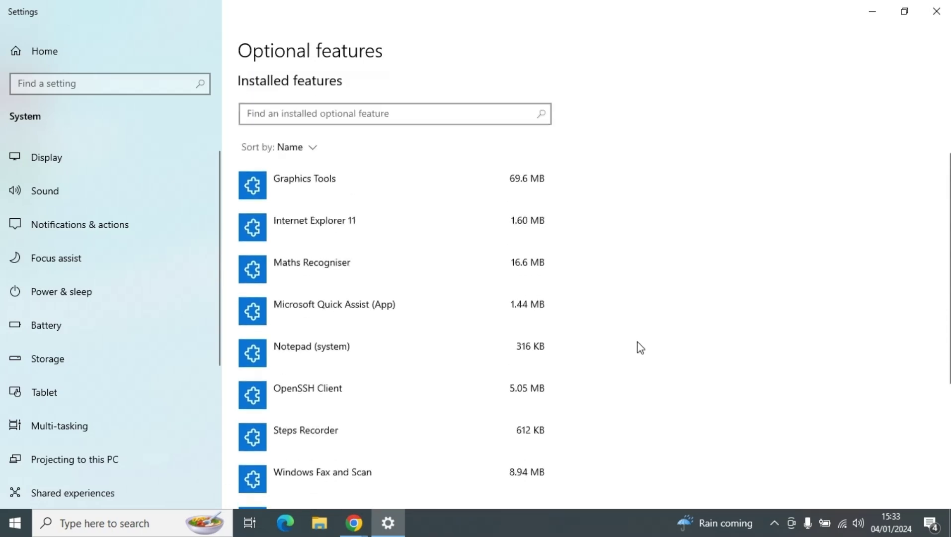
pyautogui.click(941, 20)
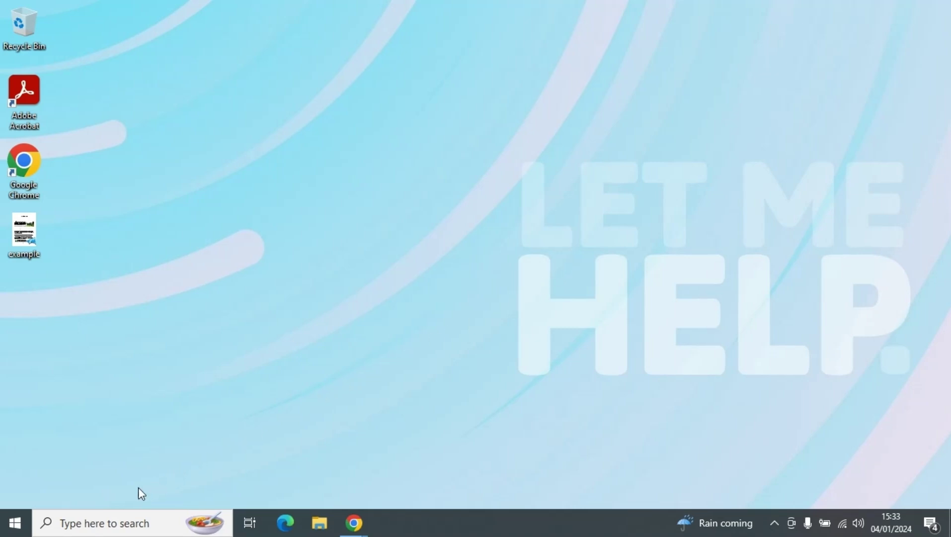
# - Search Windows for "xps" and launch the XPS Viewer app
pyautogui.click(95, 517)
pyautogui.write('xp')
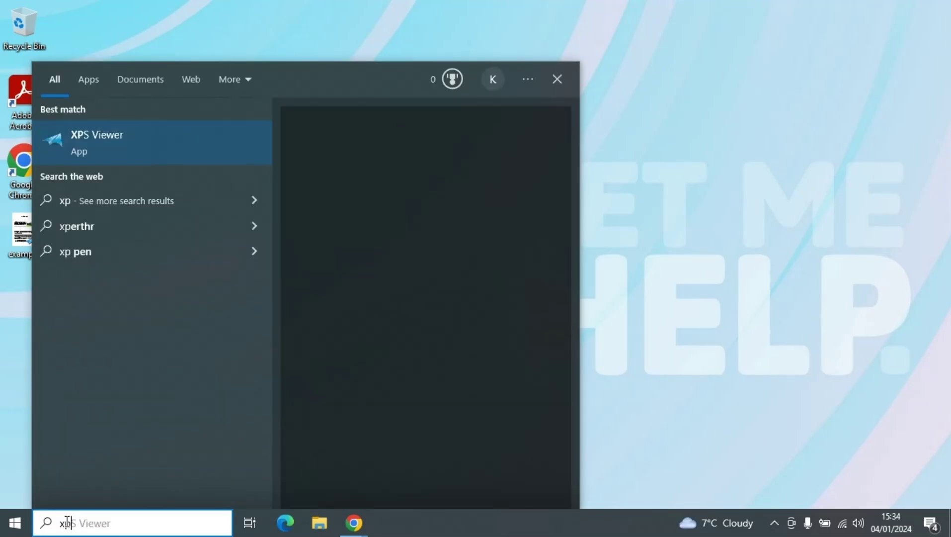
pyautogui.write('s')
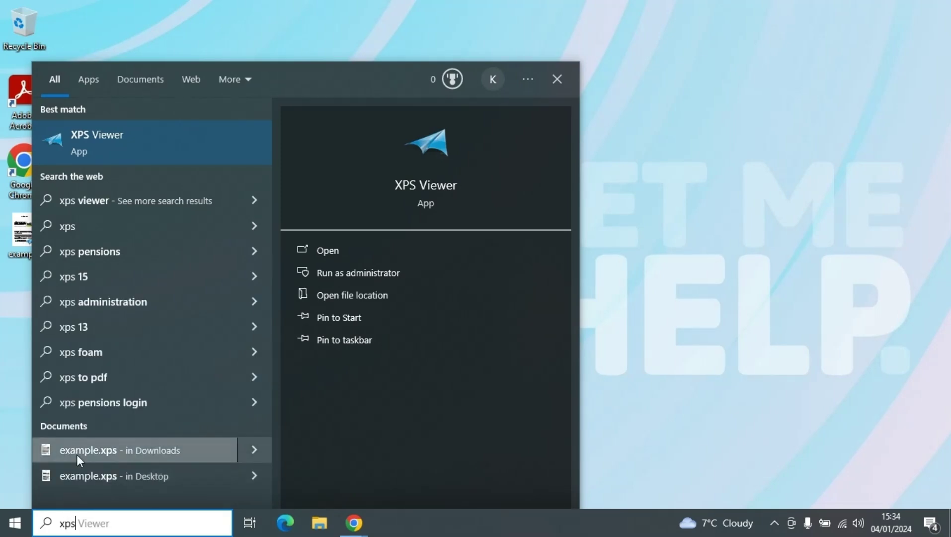
pyautogui.click(114, 152)
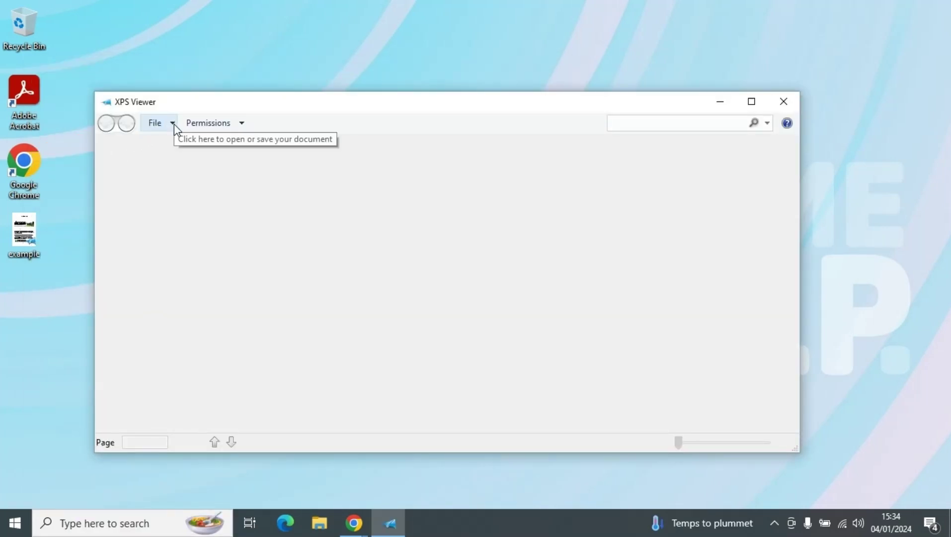
# - Open the example XPS document from the Desktop folder and look through its page
pyautogui.click(174, 125)
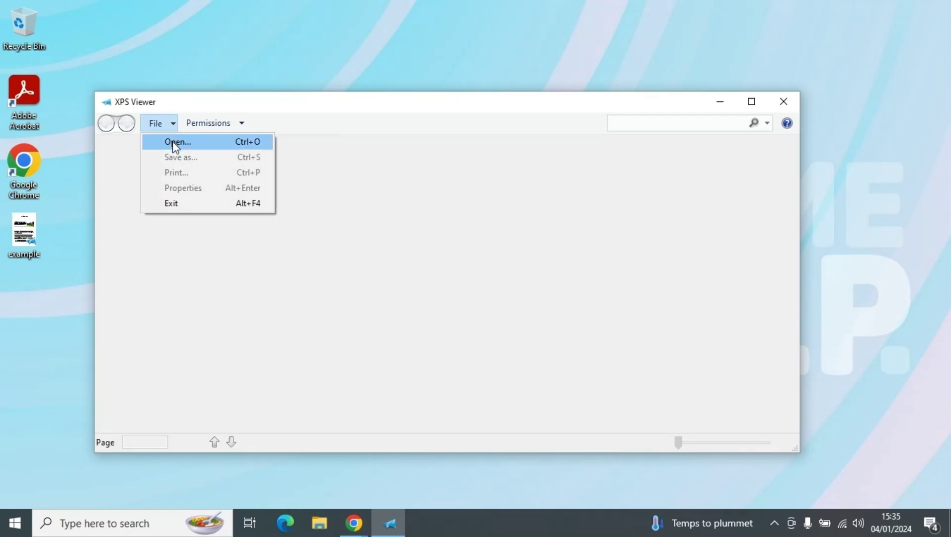
pyautogui.click(172, 141)
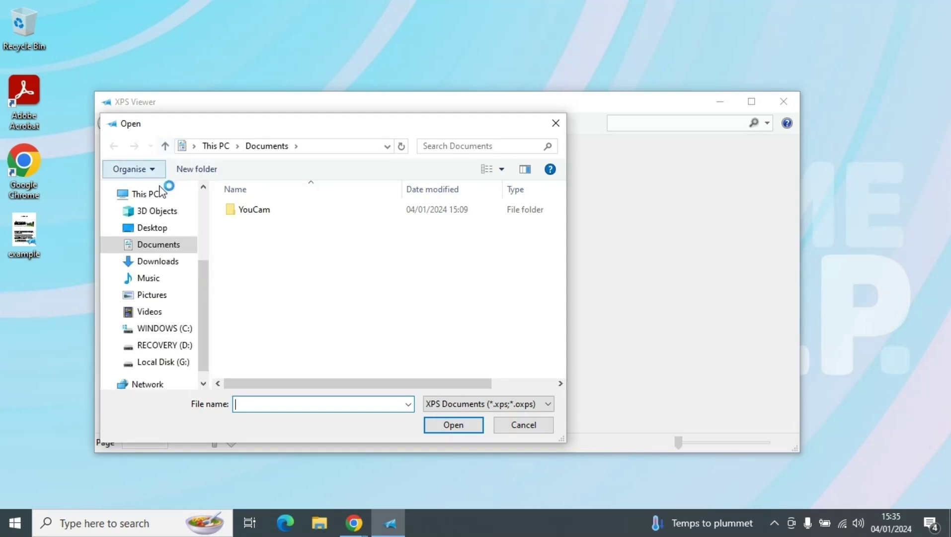
pyautogui.click(156, 229)
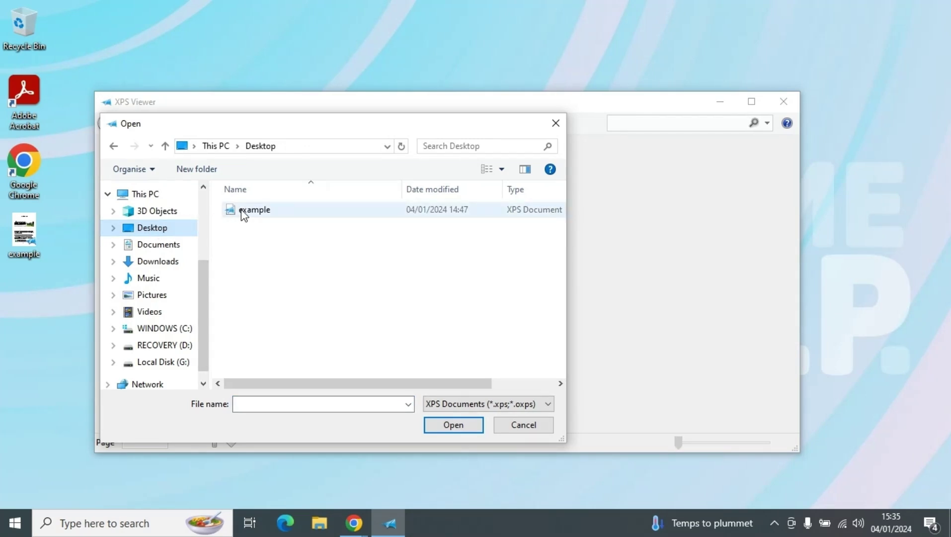
pyautogui.click(244, 213)
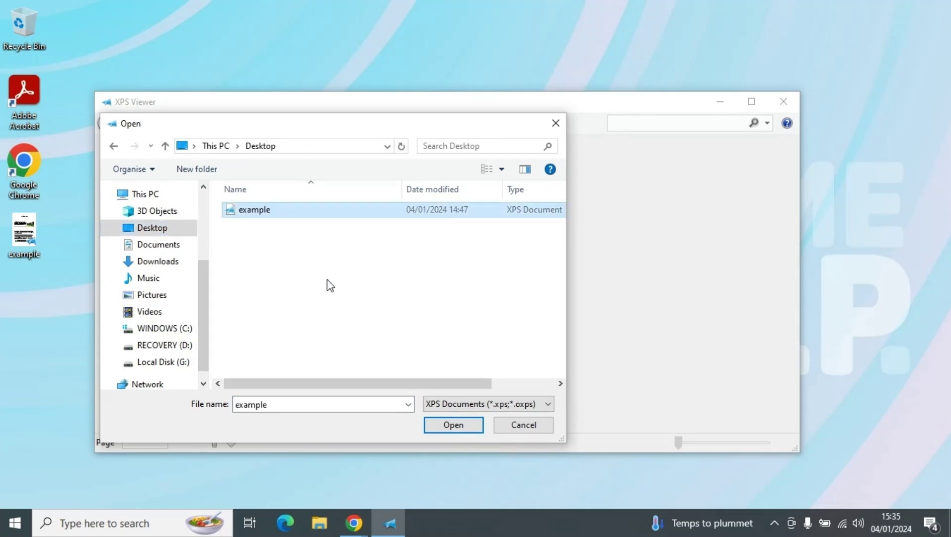
pyautogui.click(439, 426)
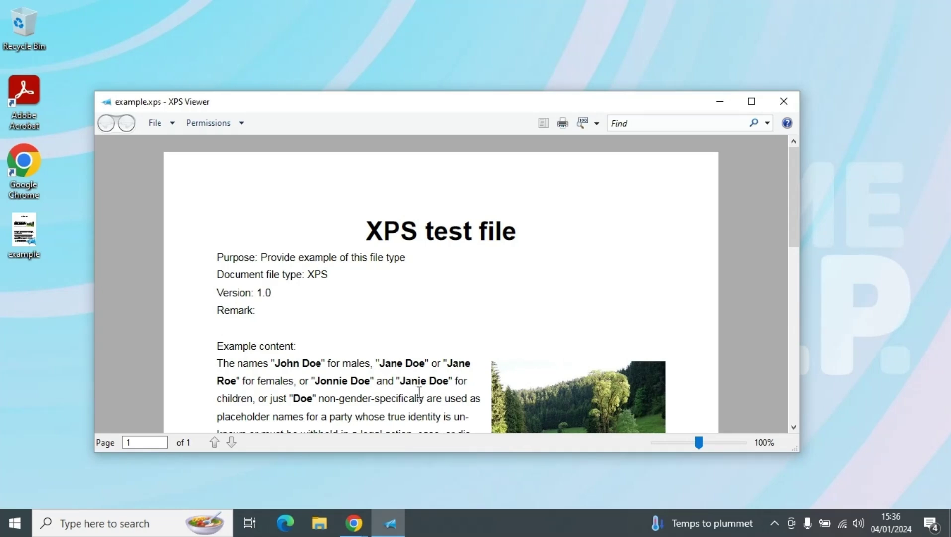
pyautogui.scroll(-3, 417, 379)
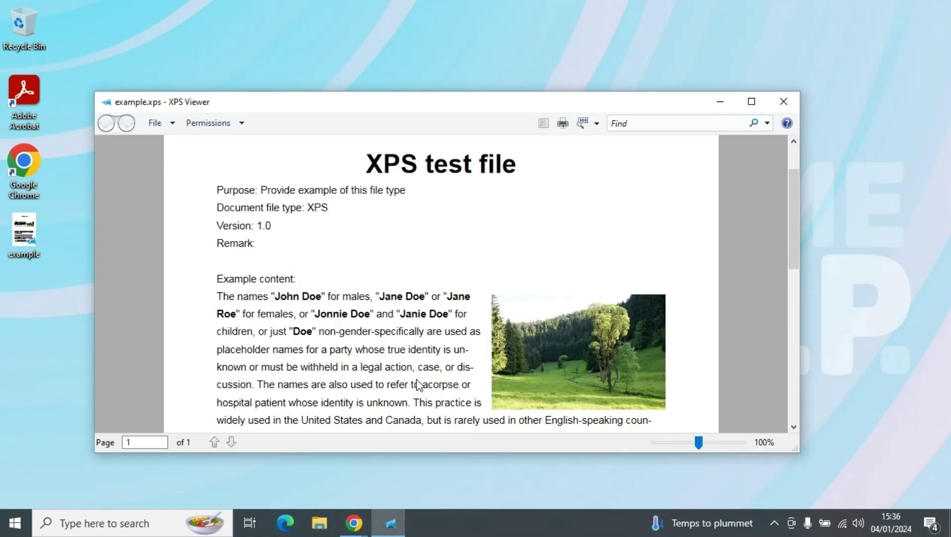
pyautogui.scroll(-12, 417, 384)
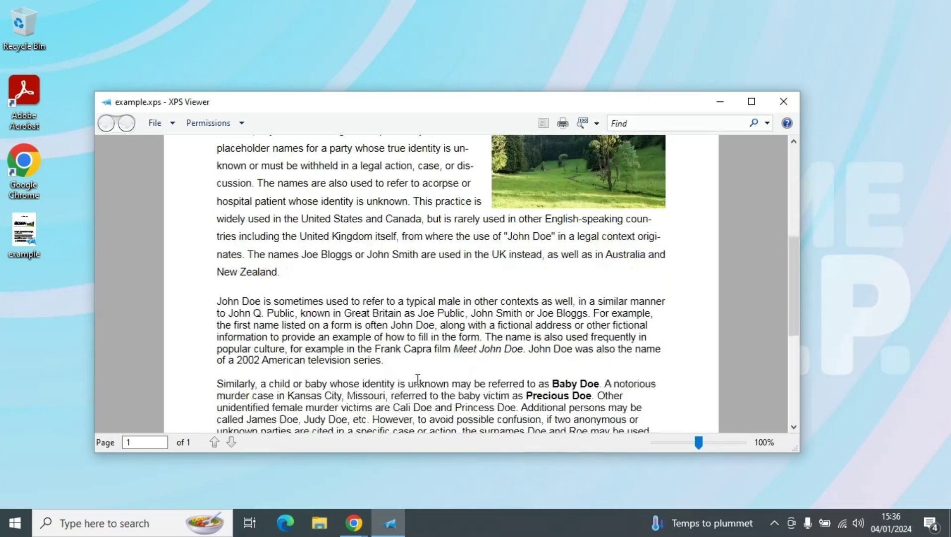
pyautogui.scroll(15, 417, 379)
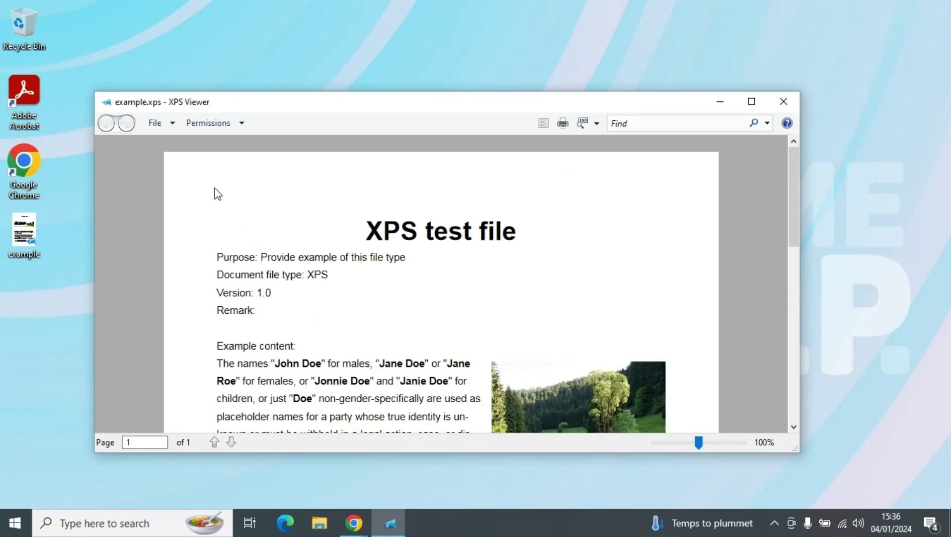
# - Print the document with Microsoft Print to PDF, saving the output on the Desktop as XPS-converted
pyautogui.click(172, 128)
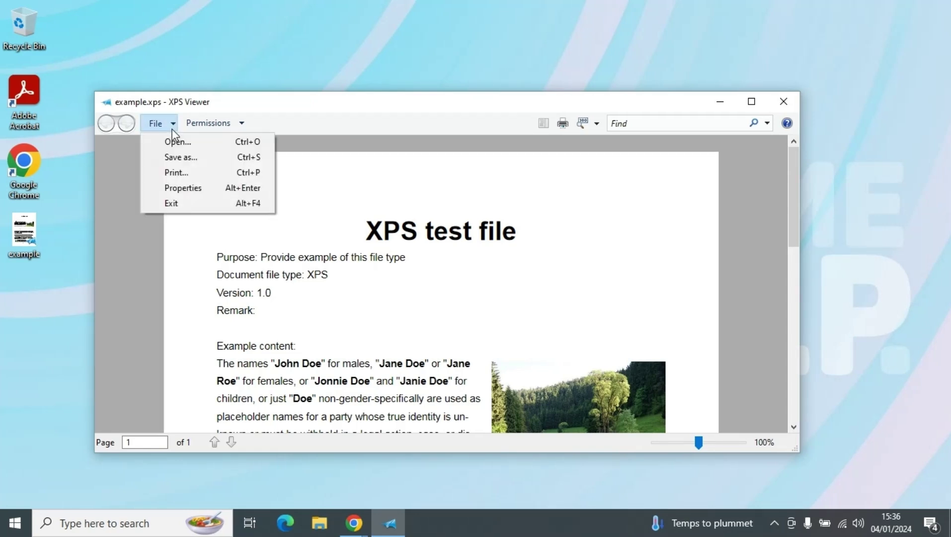
pyautogui.click(170, 171)
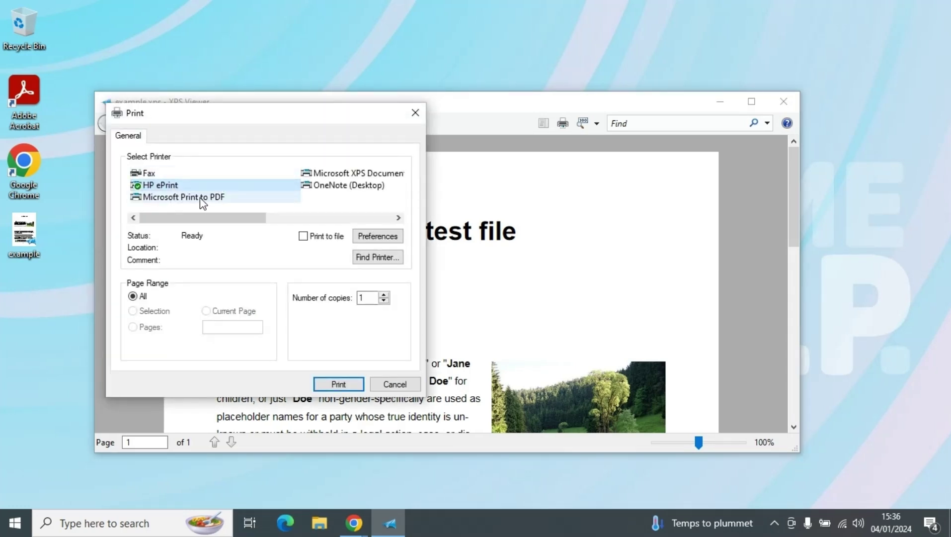
pyautogui.click(200, 196)
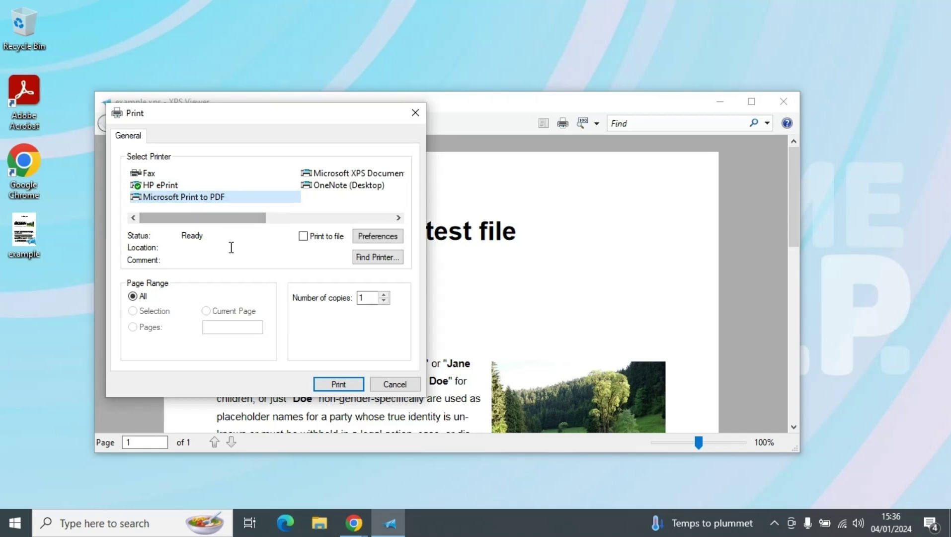
pyautogui.click(326, 385)
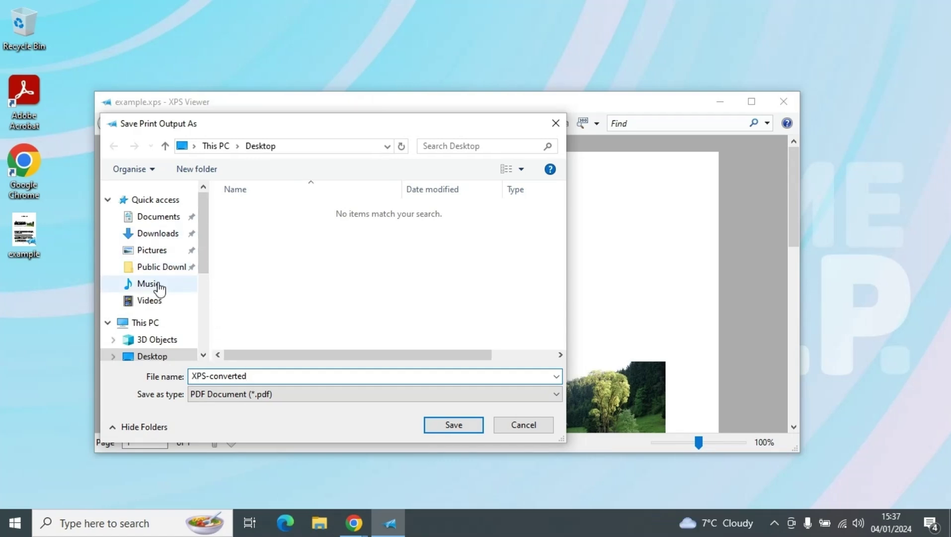
pyautogui.click(153, 357)
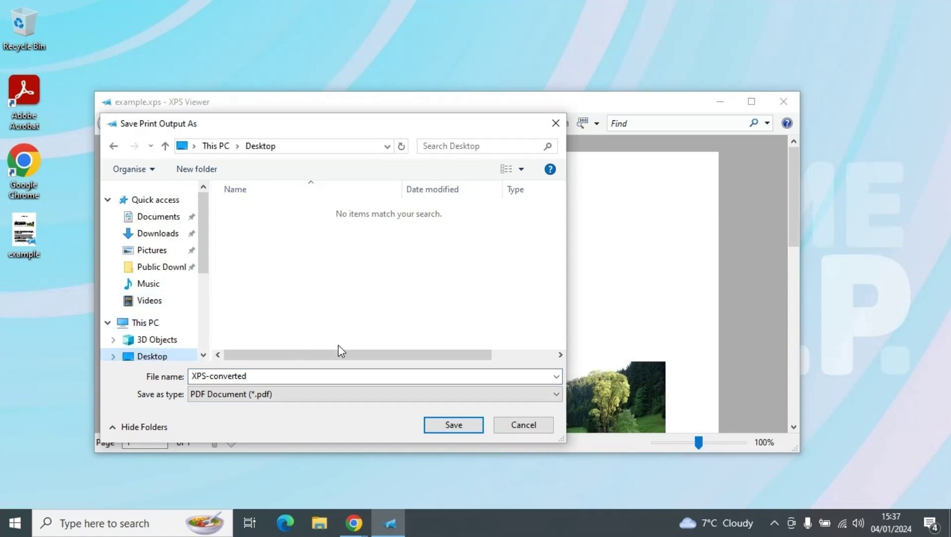
pyautogui.click(434, 426)
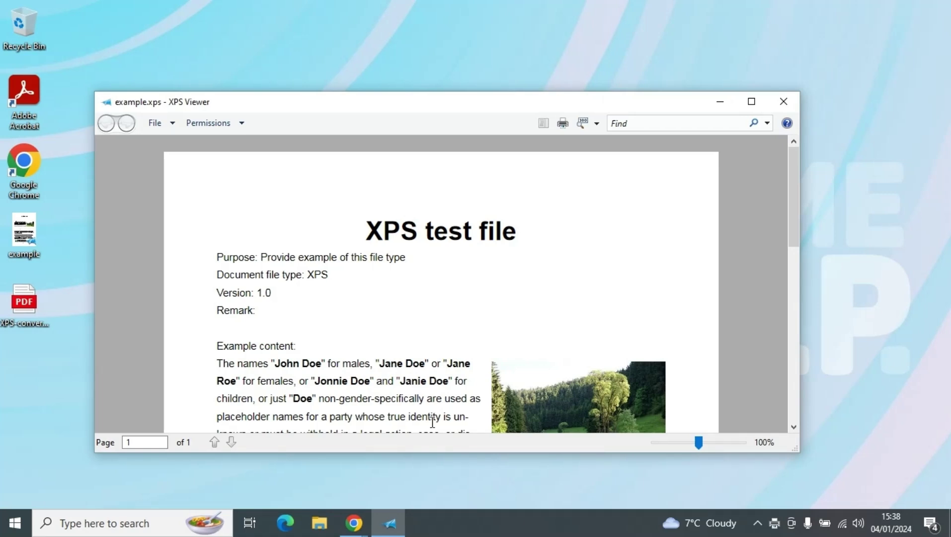
# - Close XPS Viewer, open the XPS-converted PDF from the desktop and look through its content
pyautogui.click(783, 102)
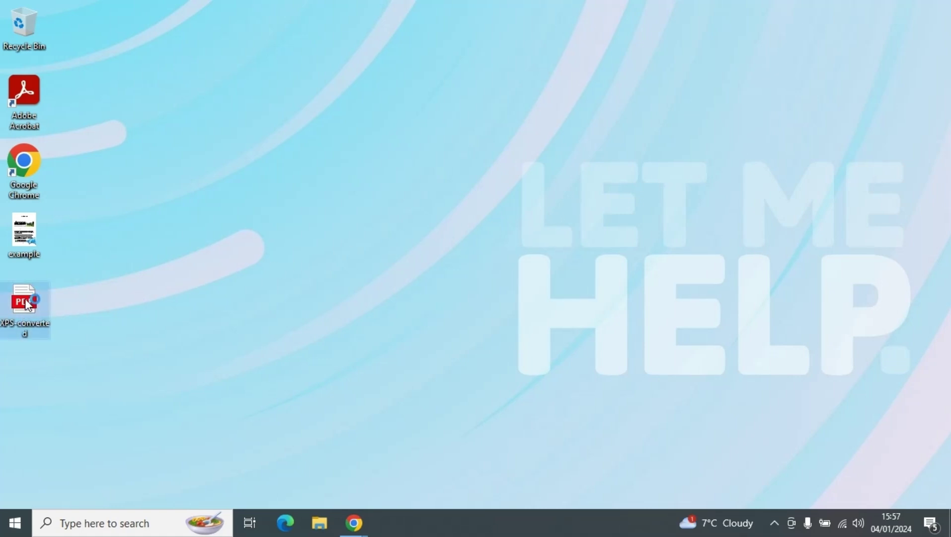
pyautogui.doubleClick(24, 303)
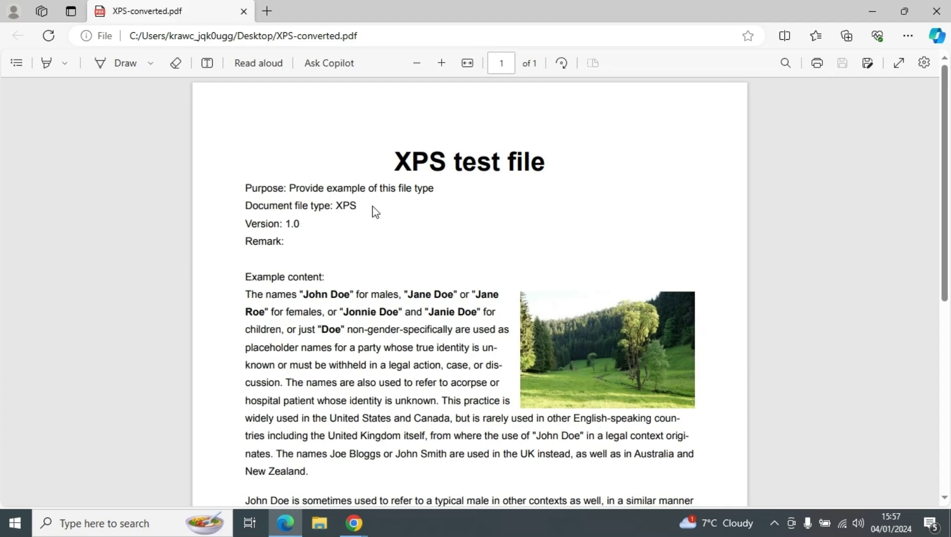
pyautogui.scroll(-4, 376, 211)
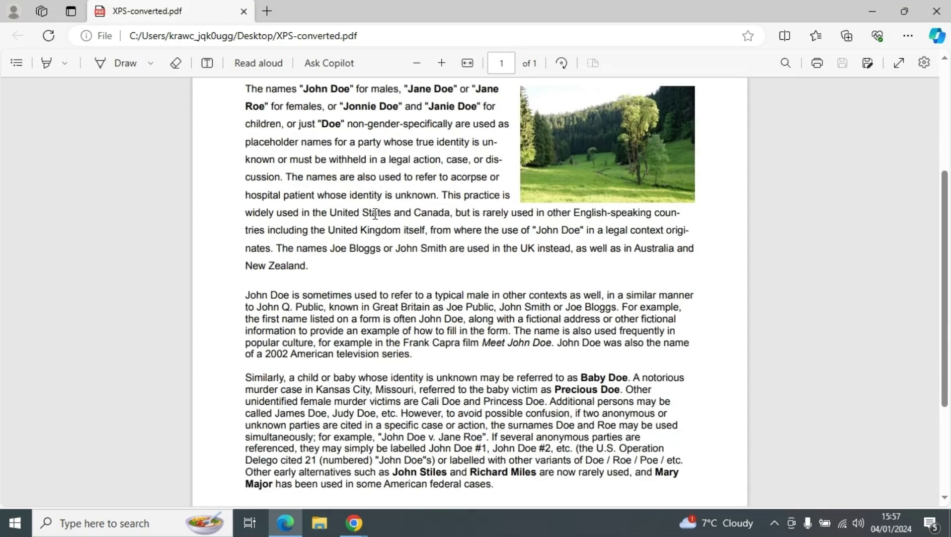
pyautogui.scroll(4, 375, 214)
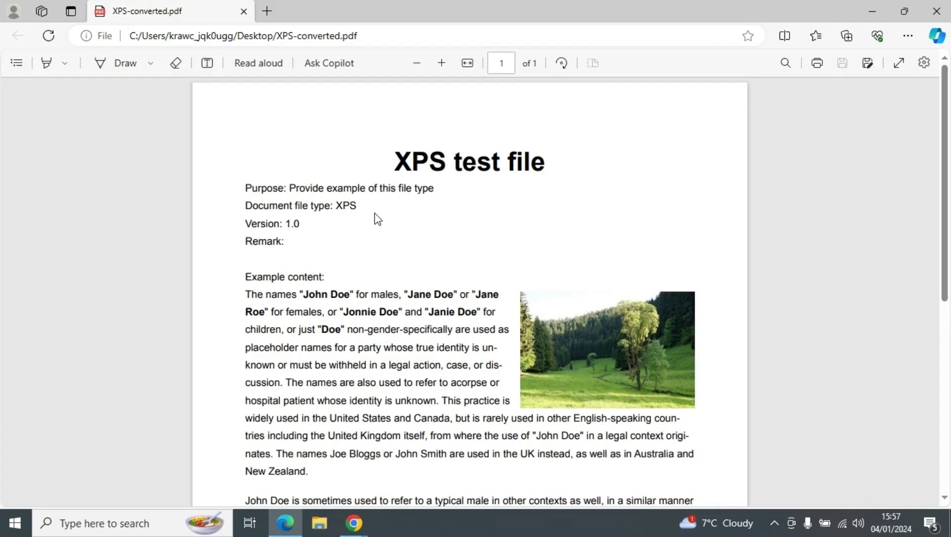